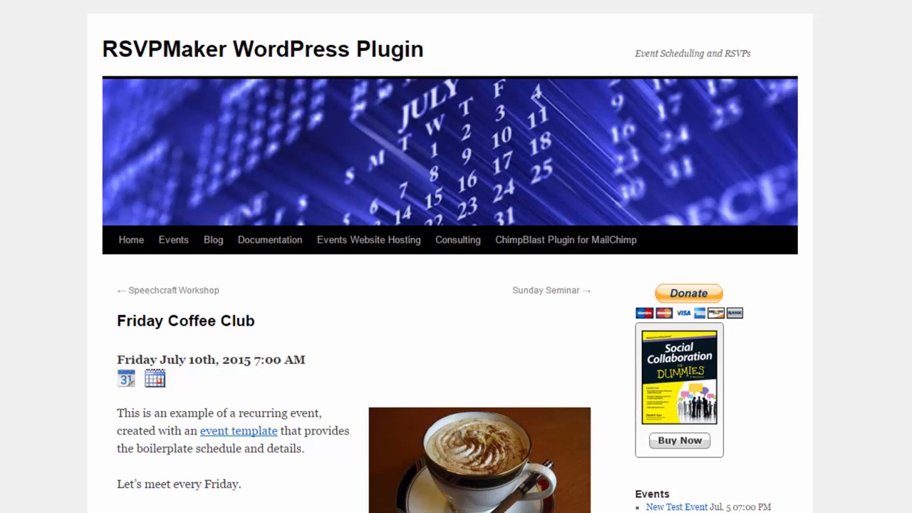
Step: Look through the Friday Coffee Club event page and the RSVPMaker home page down to the Cub Scout Camping Trip event
{"action": "scroll", "coordinate": [456, 256], "scroll_direction": "down", "scroll_amount": 2}
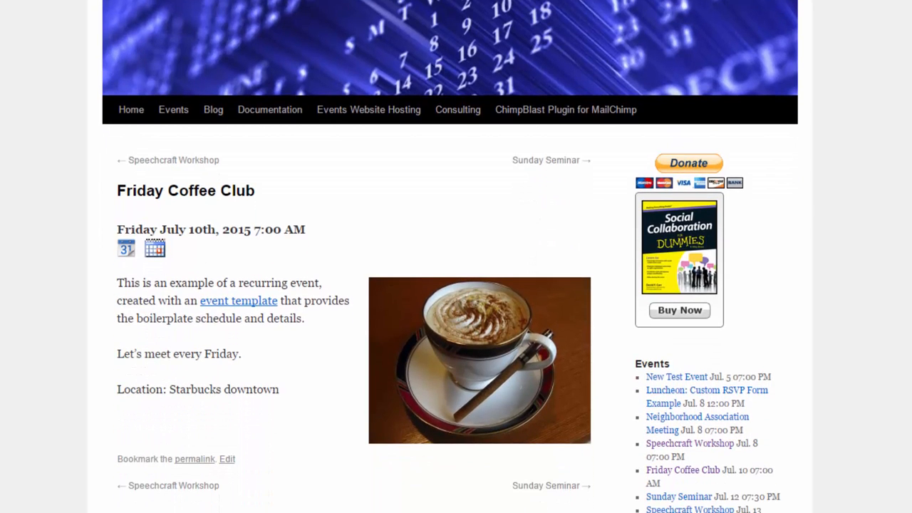
{"action": "scroll", "coordinate": [455, 256], "scroll_direction": "down", "scroll_amount": 1}
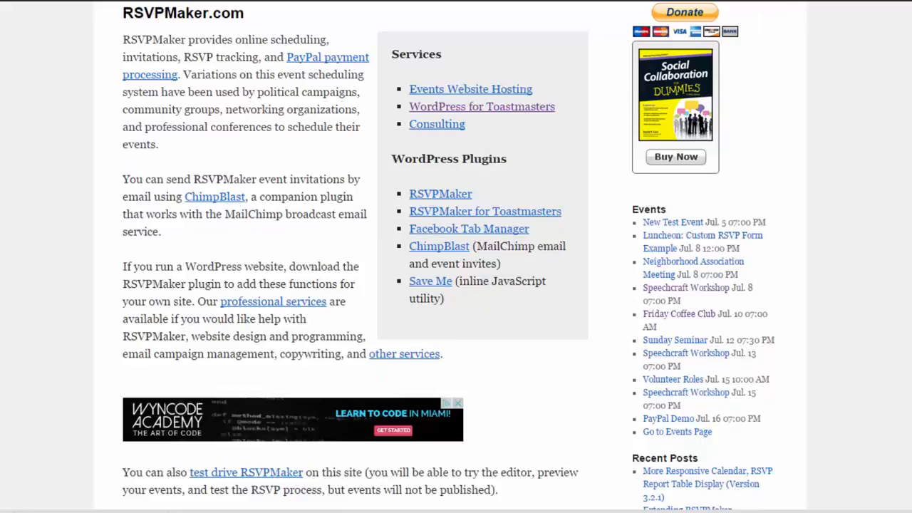
{"action": "scroll", "coordinate": [456, 256], "scroll_direction": "up", "scroll_amount": 5}
{"action": "scroll", "coordinate": [456, 256], "scroll_direction": "down", "scroll_amount": 5}
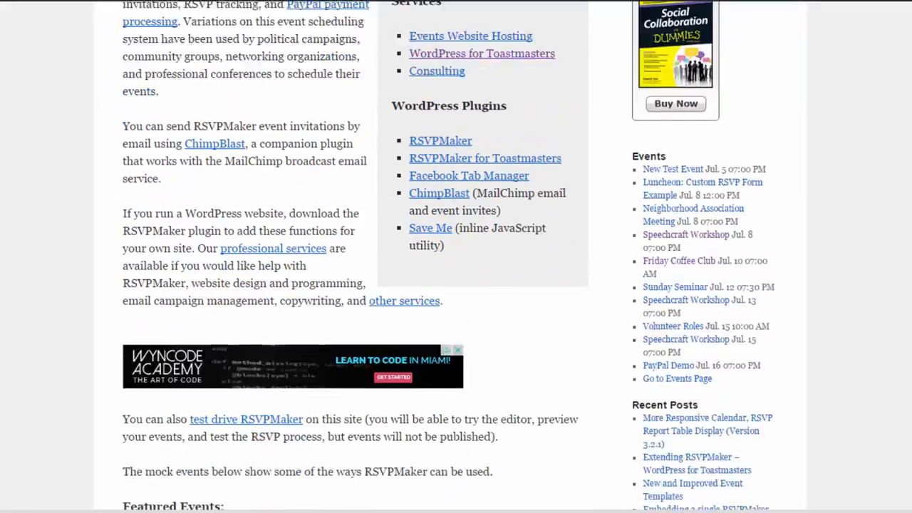
{"action": "scroll", "coordinate": [455, 257], "scroll_direction": "down", "scroll_amount": 6}
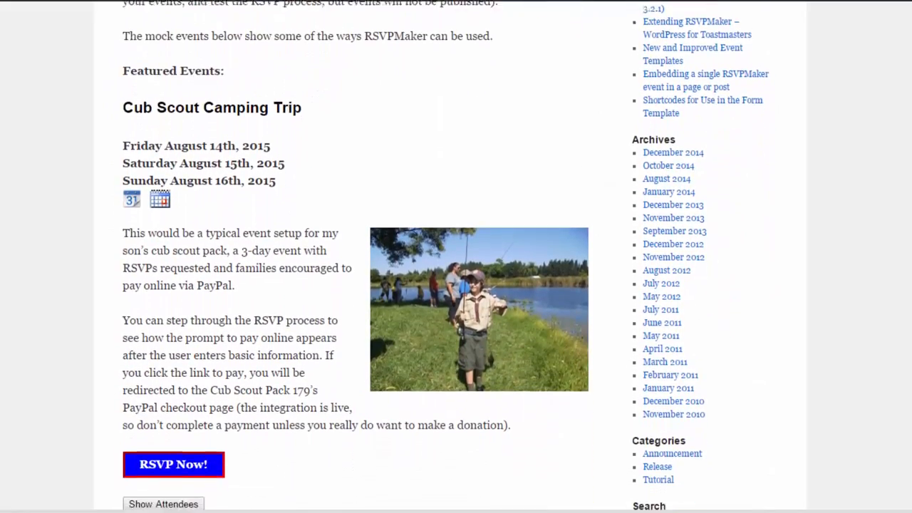
{"action": "scroll", "coordinate": [455, 256], "scroll_direction": "down", "scroll_amount": 1}
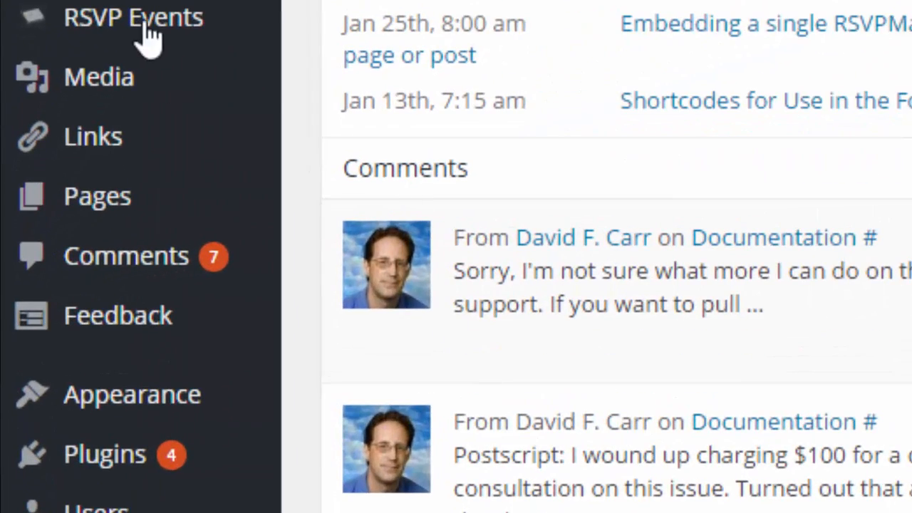
Step: Create a new RSVP event template titled "Neighborhood Association Meeting"
{"action": "mouse_move", "coordinate": [158, 27]}
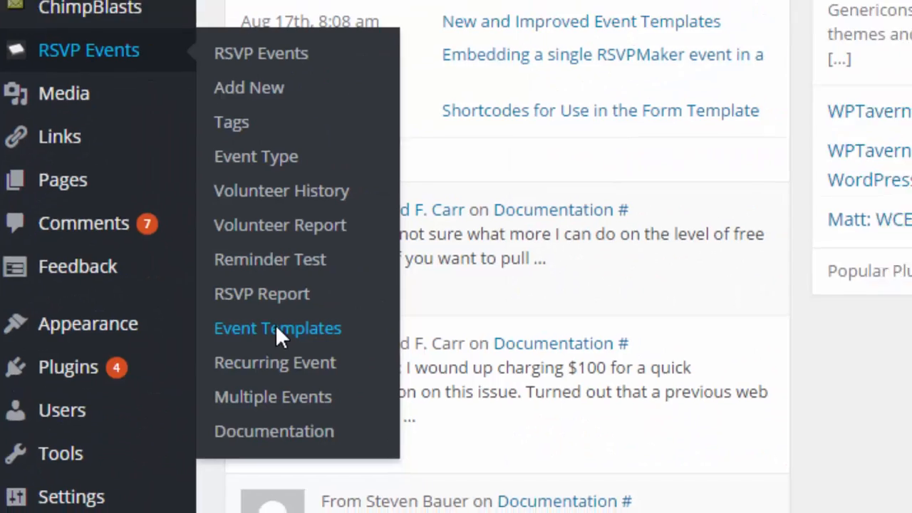
{"action": "left_click", "coordinate": [356, 402]}
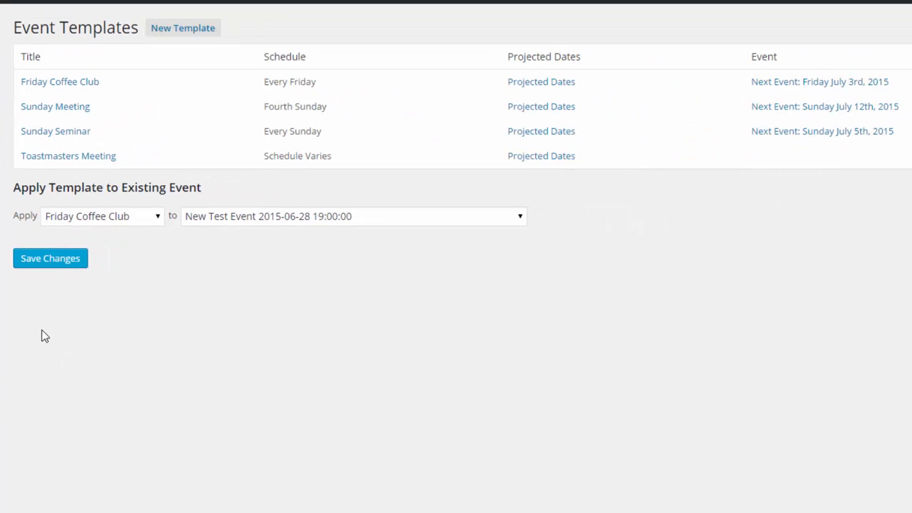
{"action": "left_click", "coordinate": [185, 32]}
{"action": "type", "text": "Neighborhood Associ"}
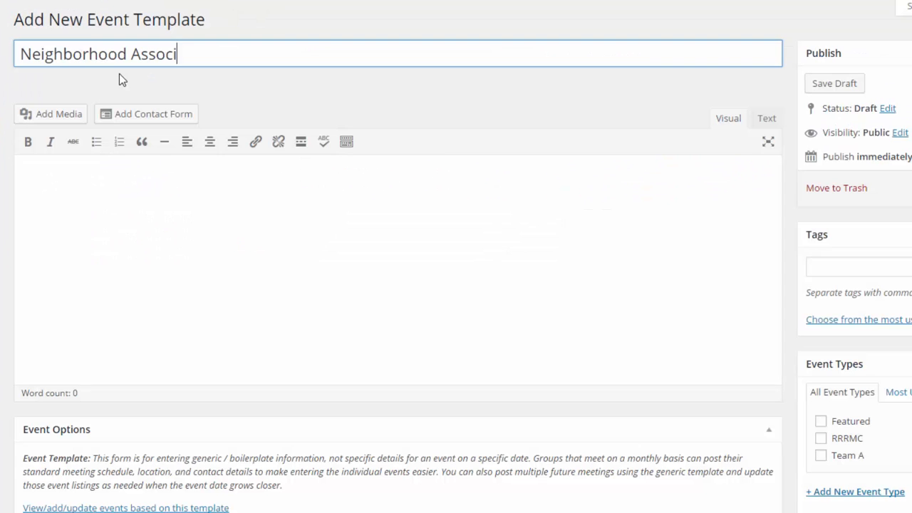
{"action": "type", "text": "ation Meeting"}
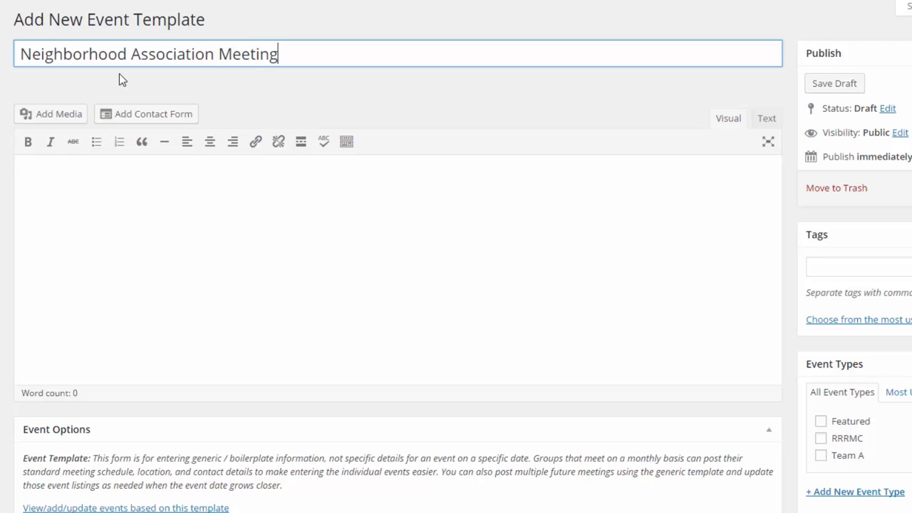
Step: Write the description: the board of directors will meet to discuss pending community issues, followed by a paragraph welcoming all residents to the open discussion forum
{"action": "left_click", "coordinate": [81, 194]}
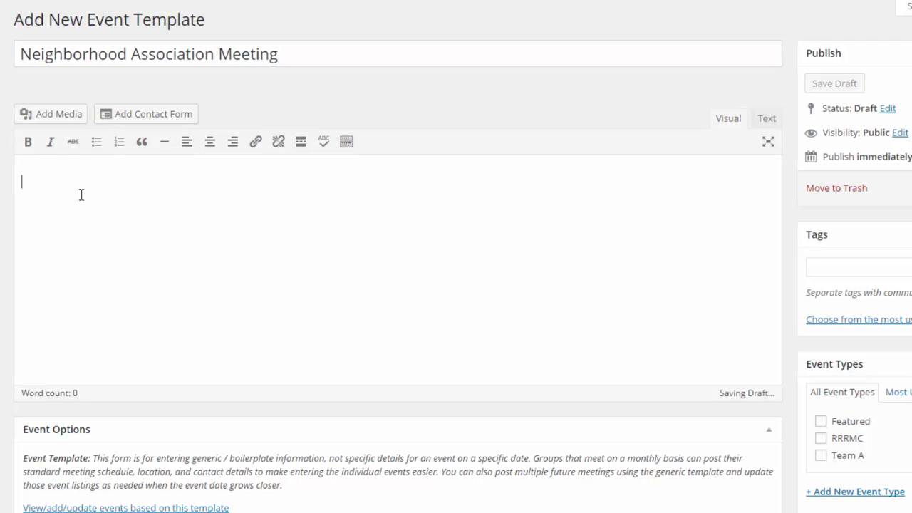
{"action": "type", "text": "All re"}
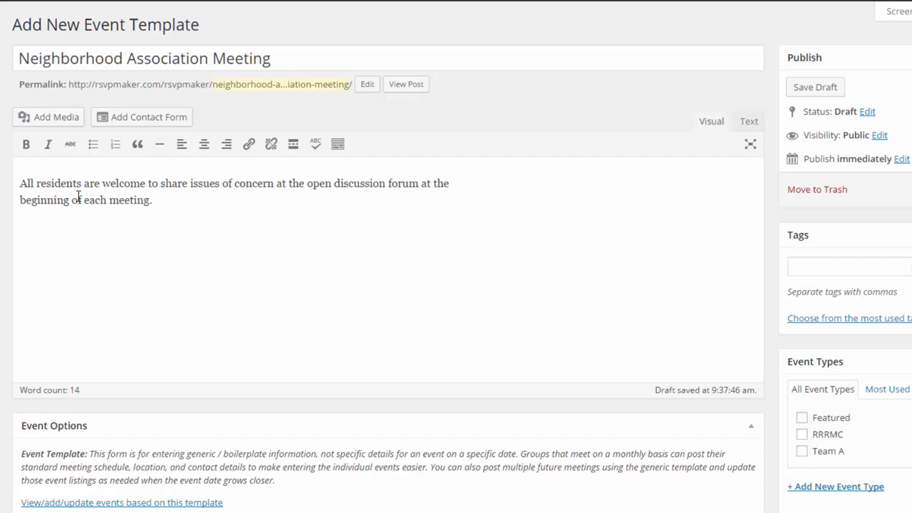
{"action": "key", "text": "ctrl+Home"}
{"action": "key", "text": "Return"}
{"action": "key", "text": "Up"}
{"action": "type", "text": "The board of "}
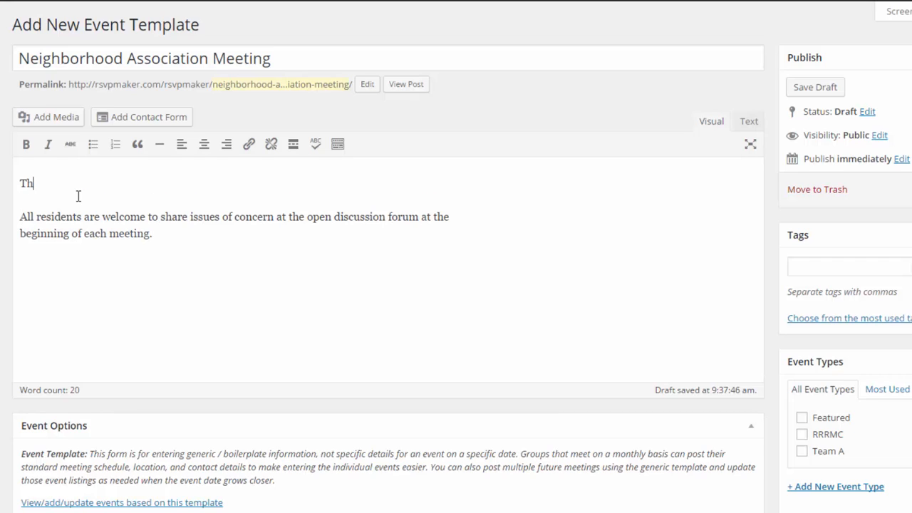
{"action": "type", "text": "di"}
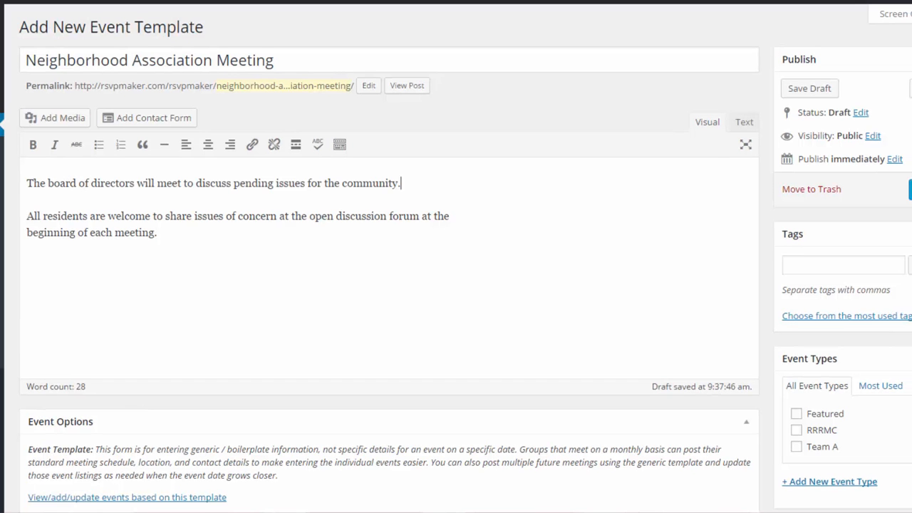
Step: Set the template's regular schedule to the first Wednesday
{"action": "scroll", "coordinate": [456, 285], "scroll_direction": "down", "scroll_amount": 3}
{"action": "scroll", "coordinate": [904, 132], "scroll_direction": "down", "scroll_amount": 1}
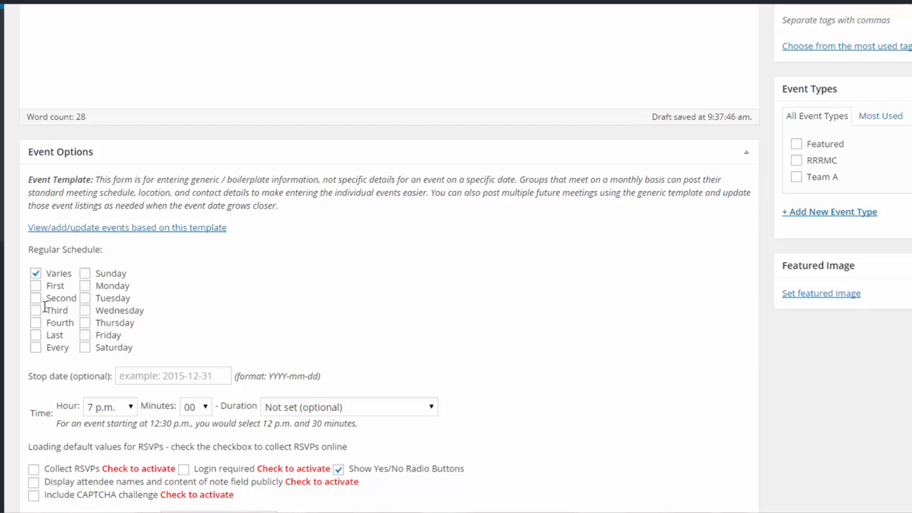
{"action": "left_click", "coordinate": [36, 287]}
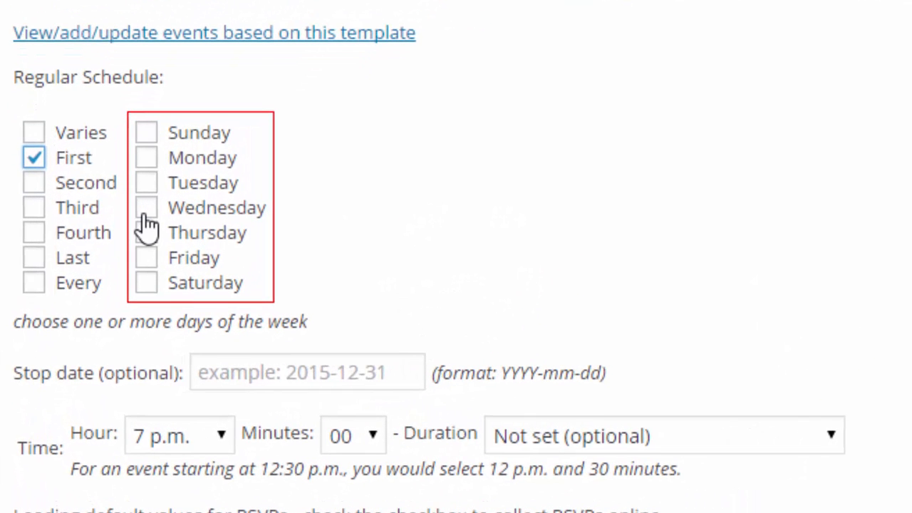
{"action": "left_click", "coordinate": [145, 206]}
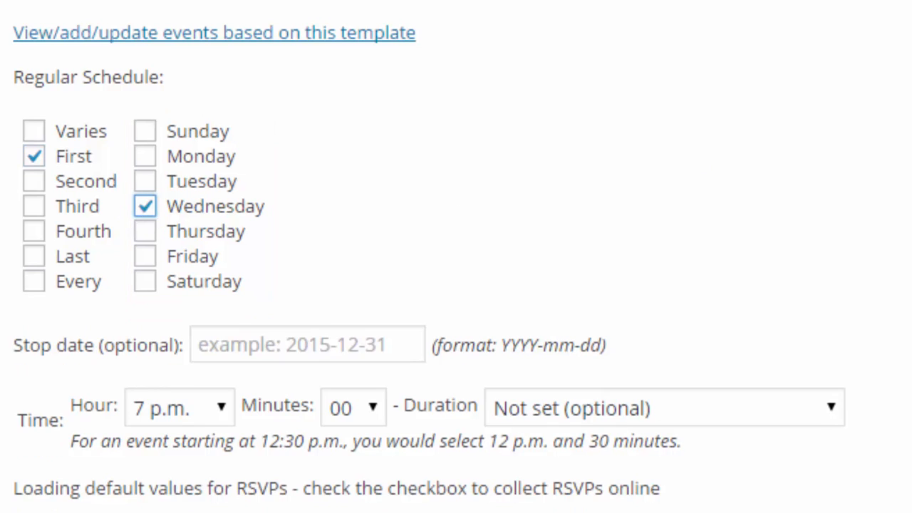
Step: Publish the Neighborhood Association Meeting template and add events for all of its projected dates
{"action": "scroll", "coordinate": [750, 403], "scroll_direction": "up", "scroll_amount": 6}
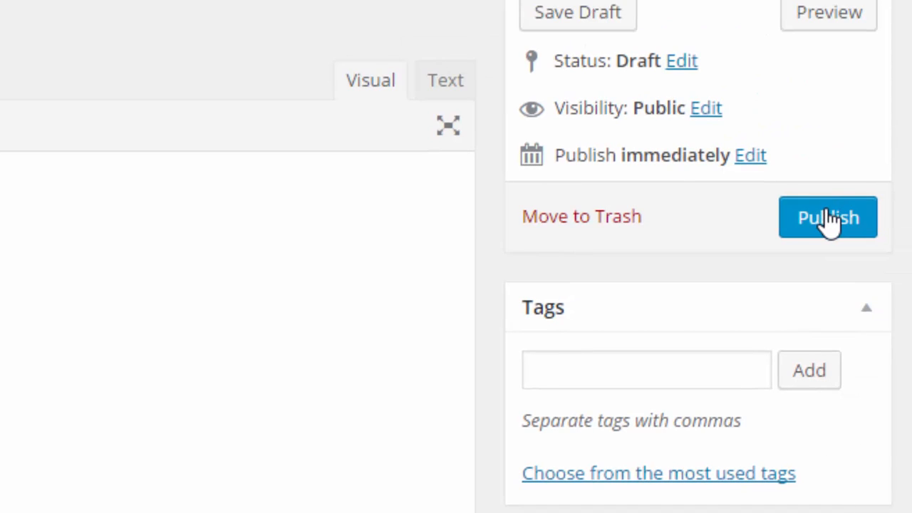
{"action": "left_click", "coordinate": [830, 221]}
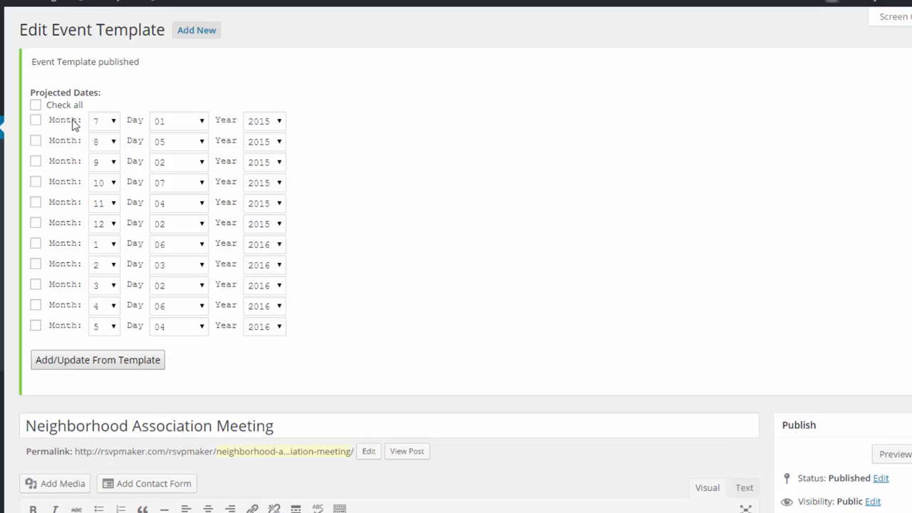
{"action": "left_click", "coordinate": [37, 107]}
{"action": "left_click", "coordinate": [87, 361]}
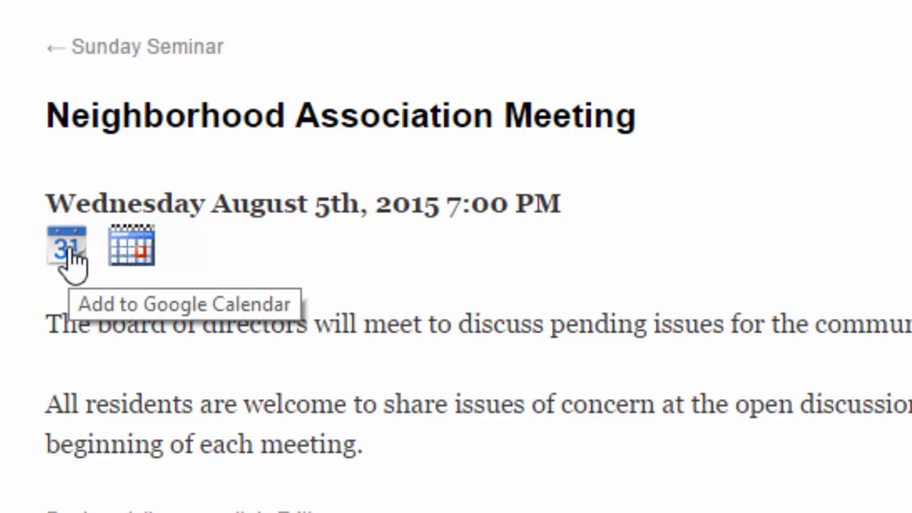
{"action": "left_click", "coordinate": [69, 249]}
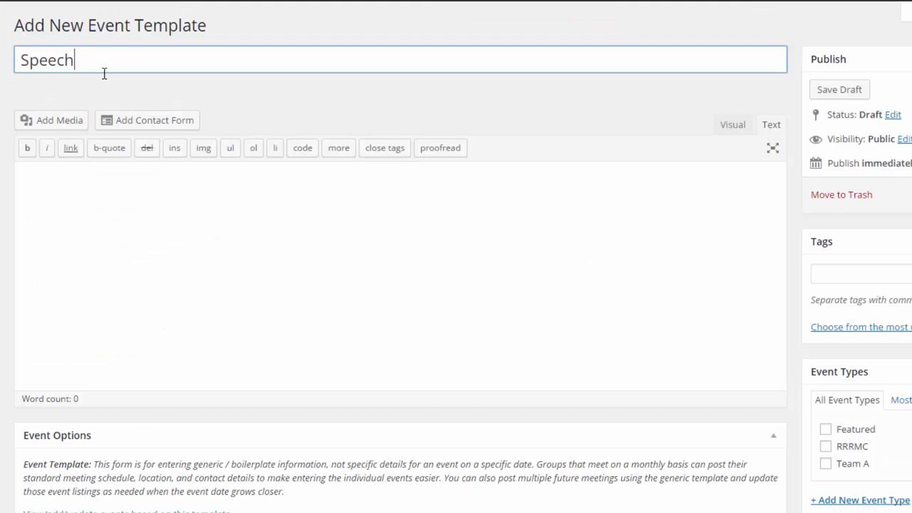
Step: Title the new template "Speechcraft Workshop" and describe the Toastmasters public speaking workshop held every Monday and Wednesday in July, encouraging attendees to complete the whole program
{"action": "type", "text": "craft"}
{"action": "type", "text": "Workshop"}
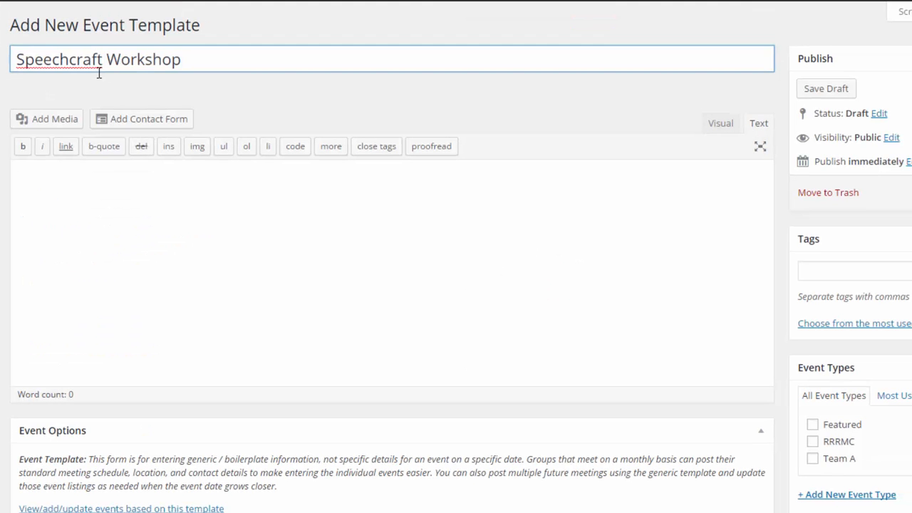
{"action": "left_click", "coordinate": [108, 185]}
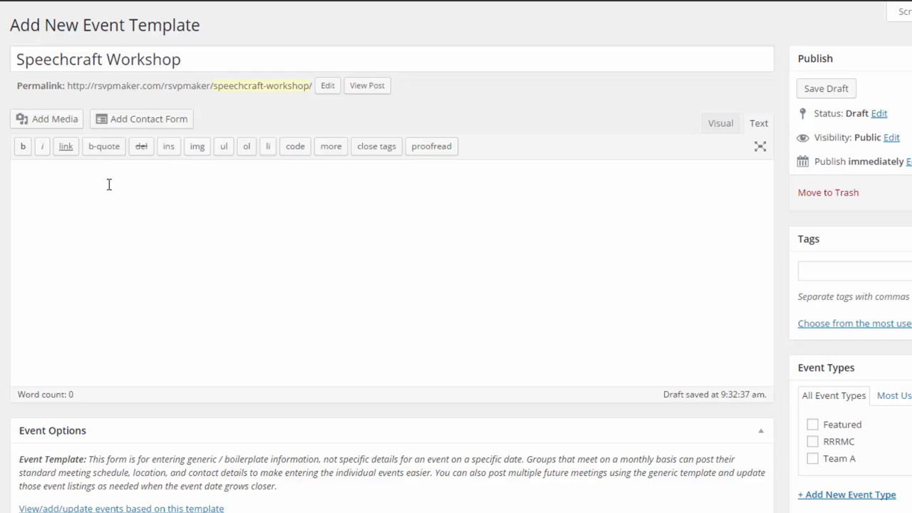
{"action": "type", "text": "This"}
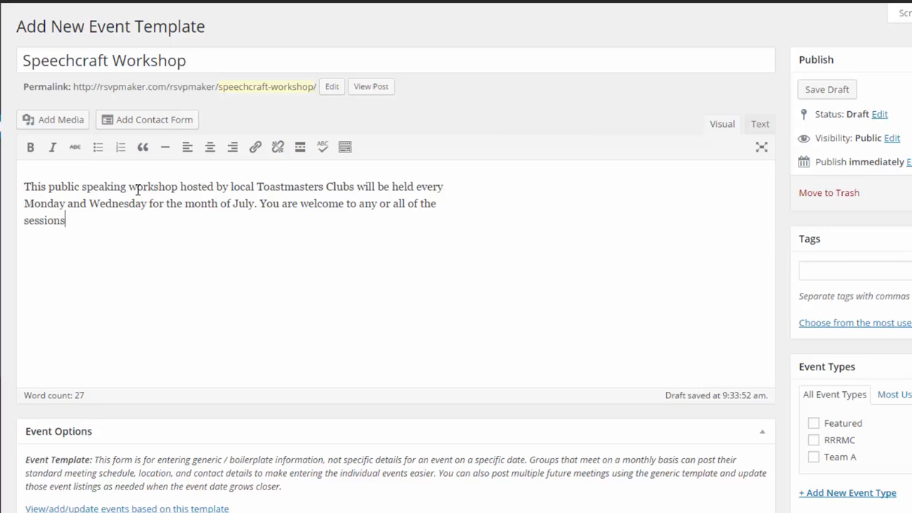
{"action": "type", "text": ","}
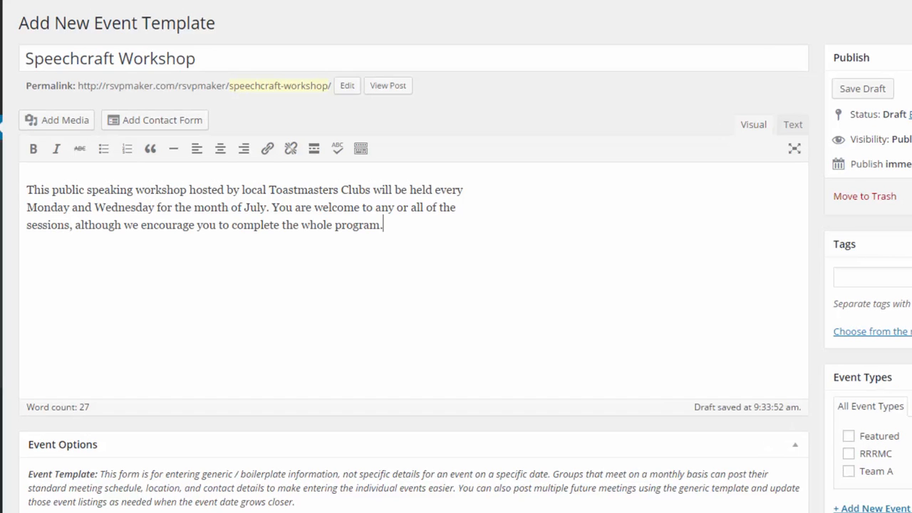
Step: Set the workshop's regular schedule to every Monday and Wednesday
{"action": "scroll", "coordinate": [413, 285], "scroll_direction": "down", "scroll_amount": 4}
{"action": "scroll", "coordinate": [905, 218], "scroll_direction": "down", "scroll_amount": 2}
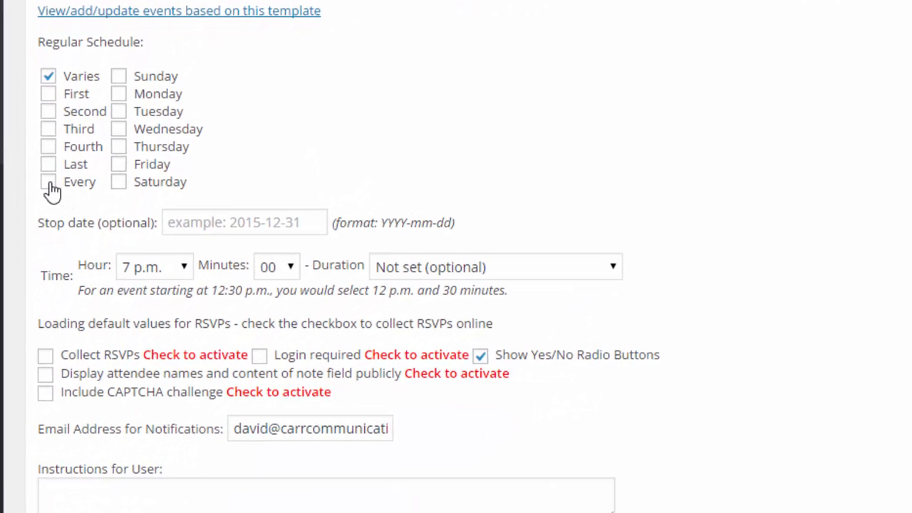
{"action": "left_click", "coordinate": [47, 183]}
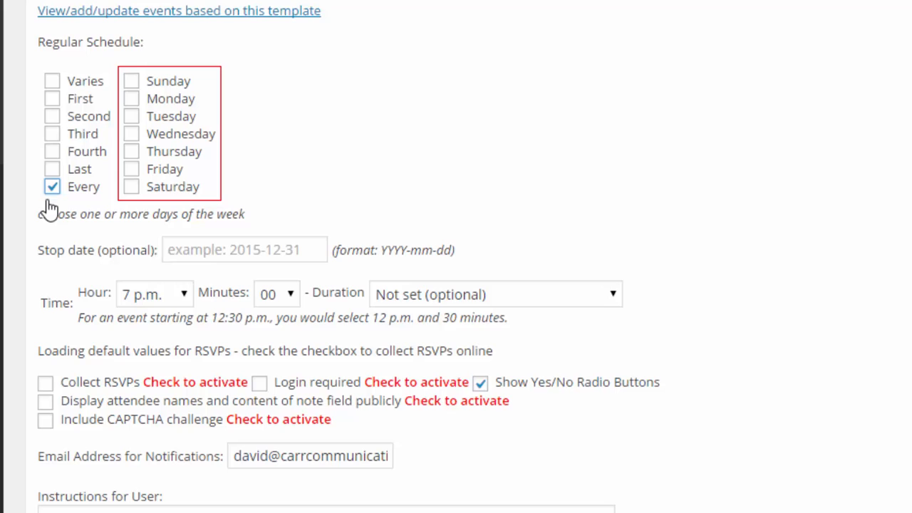
{"action": "left_click", "coordinate": [133, 101]}
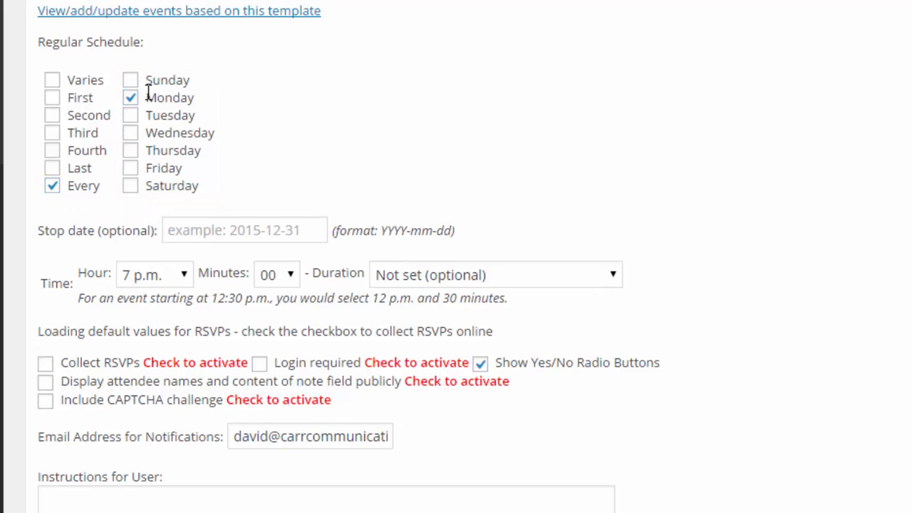
{"action": "left_click", "coordinate": [131, 134]}
Step: Set the schedule's stop date to 2015-07-31 and the event duration to 1:30
{"action": "left_click", "coordinate": [256, 235]}
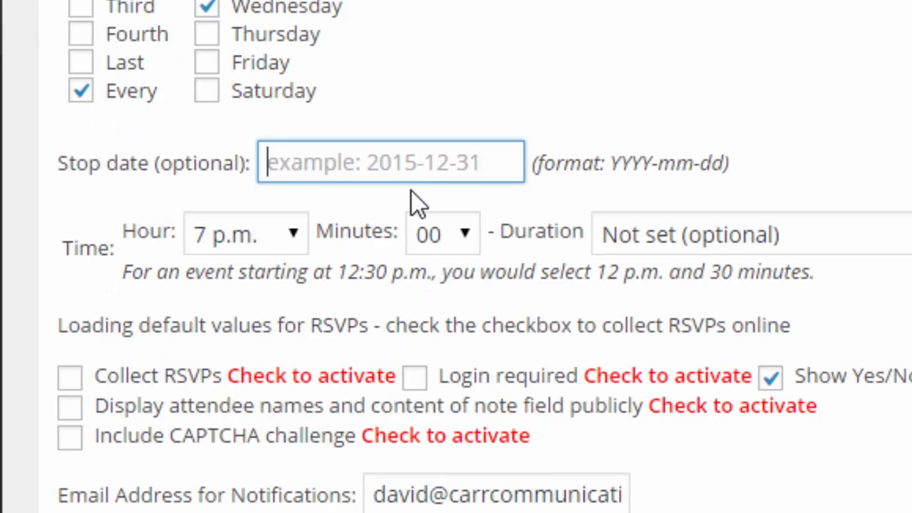
{"action": "left_click", "coordinate": [412, 192]}
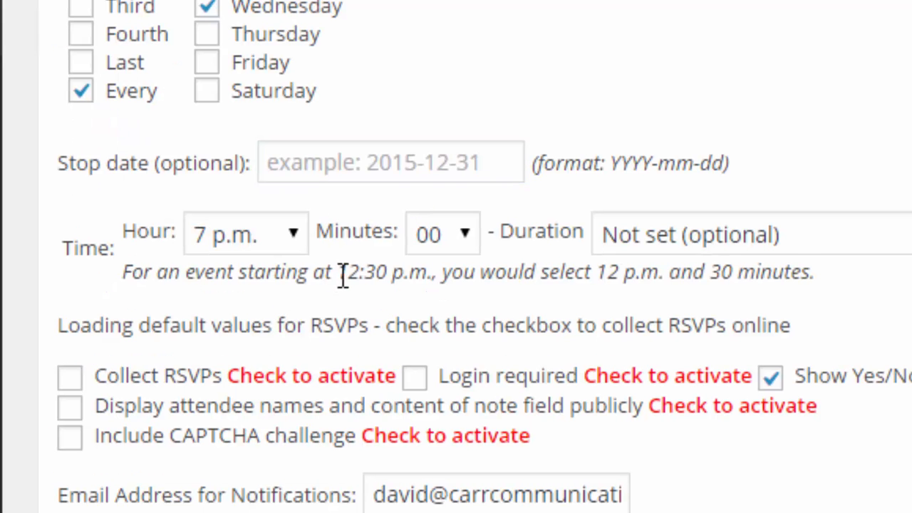
{"action": "left_click", "coordinate": [375, 163]}
{"action": "type", "text": "2015-0"}
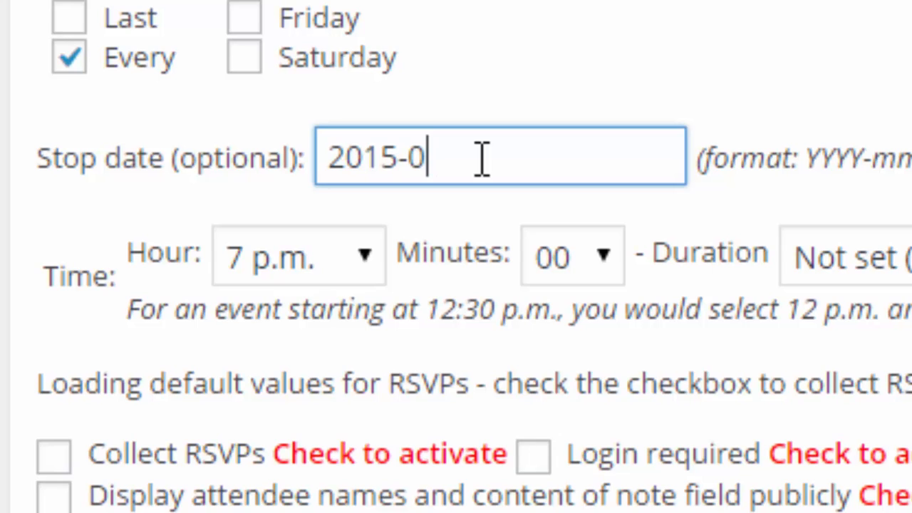
{"action": "type", "text": "7"}
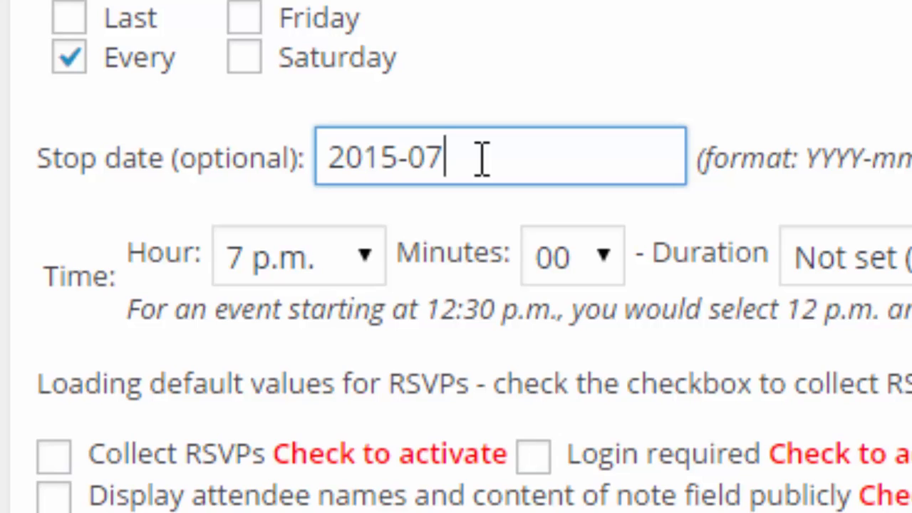
{"action": "type", "text": "-3"}
{"action": "type", "text": "1"}
{"action": "left_click", "coordinate": [840, 257]}
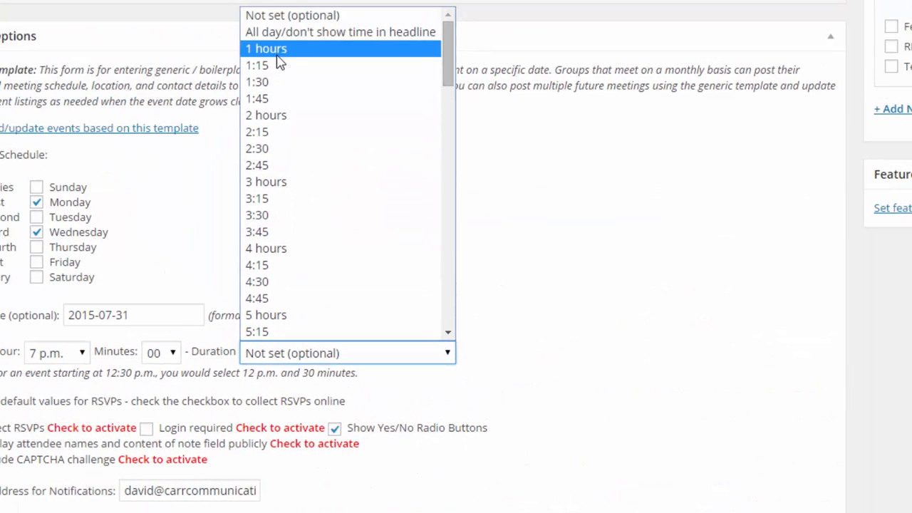
{"action": "left_click", "coordinate": [279, 83]}
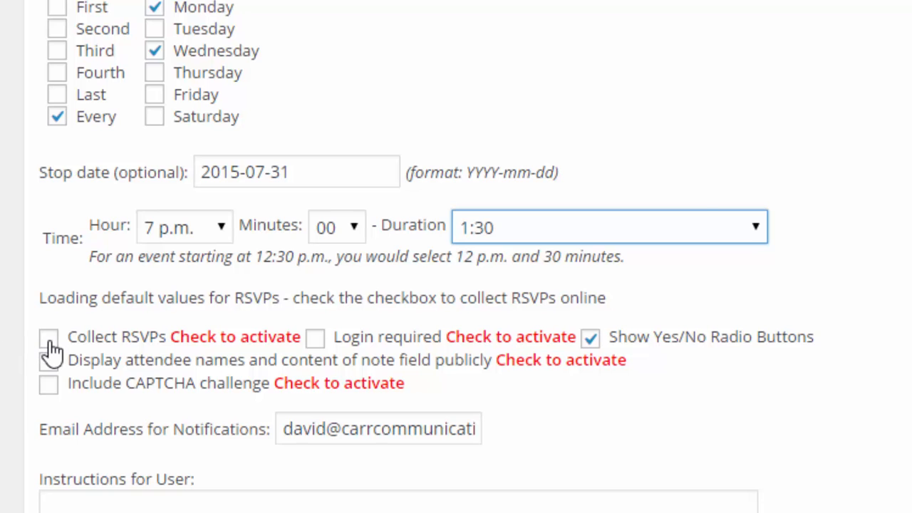
Step: Turn on RSVP collection for the Speechcraft Workshop template and publish it
{"action": "left_click", "coordinate": [48, 341]}
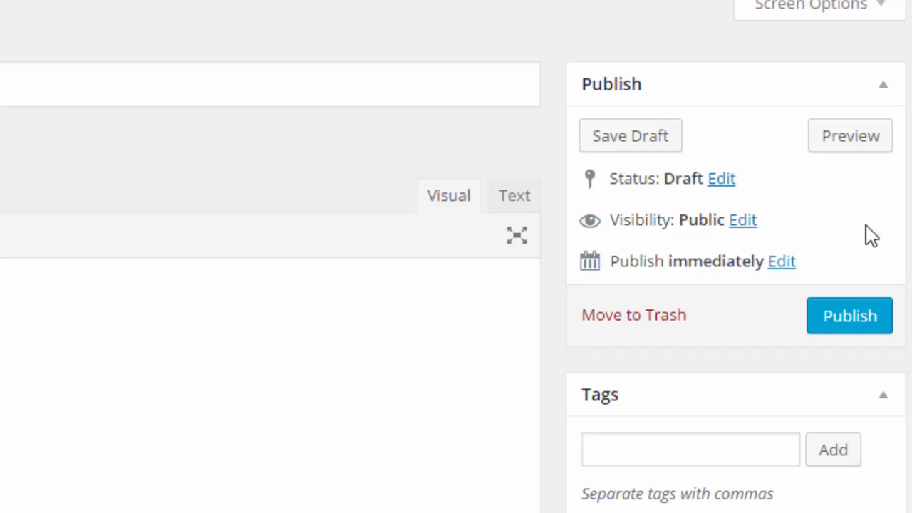
{"action": "left_click", "coordinate": [852, 312]}
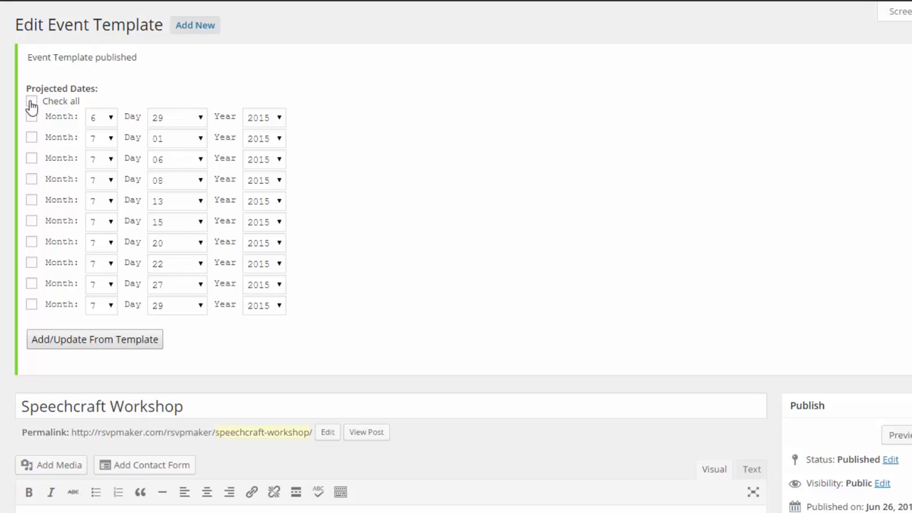
Step: Create Speechcraft Workshop events from the template for all projected July 2015 dates, leaving out June 29
{"action": "left_click", "coordinate": [31, 103]}
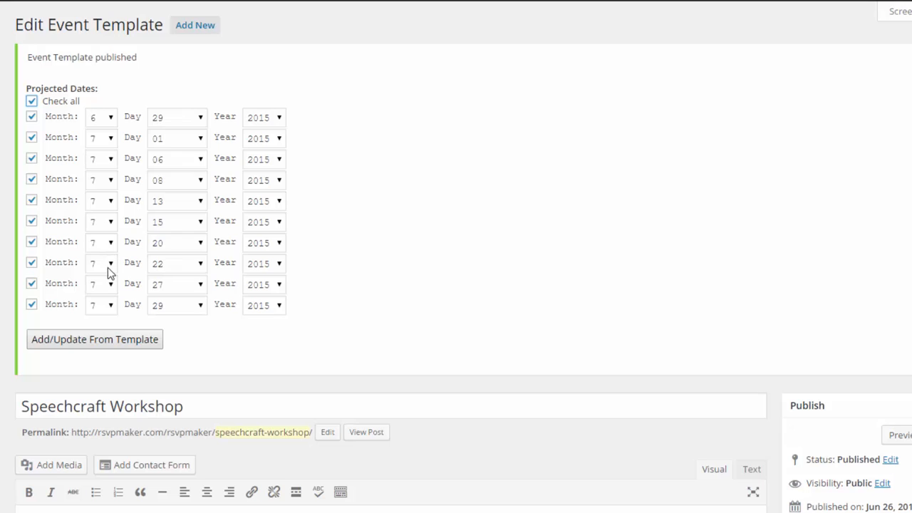
{"action": "left_click", "coordinate": [32, 118]}
{"action": "left_click", "coordinate": [96, 340]}
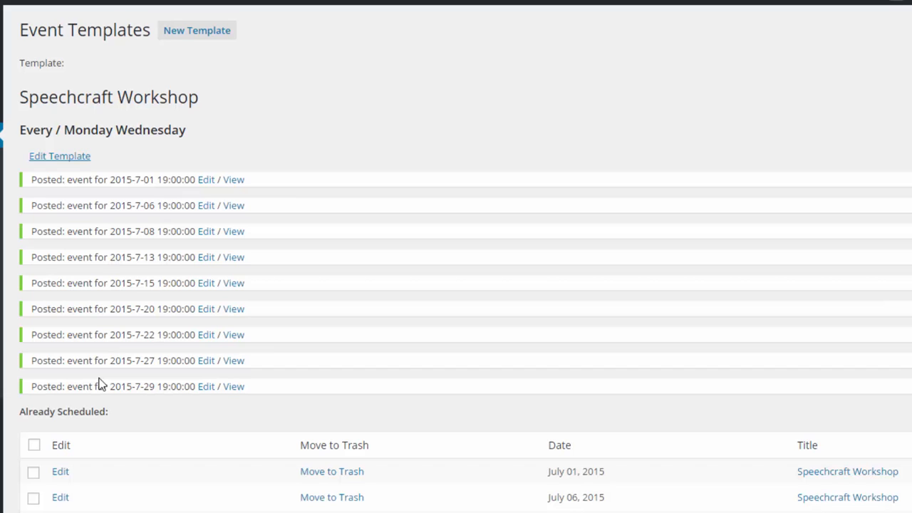
Step: Add a paragraph to the template description about a $10 fee at each session covering refreshments and a small donation to participating clubs, and update the template
{"action": "left_click", "coordinate": [71, 160]}
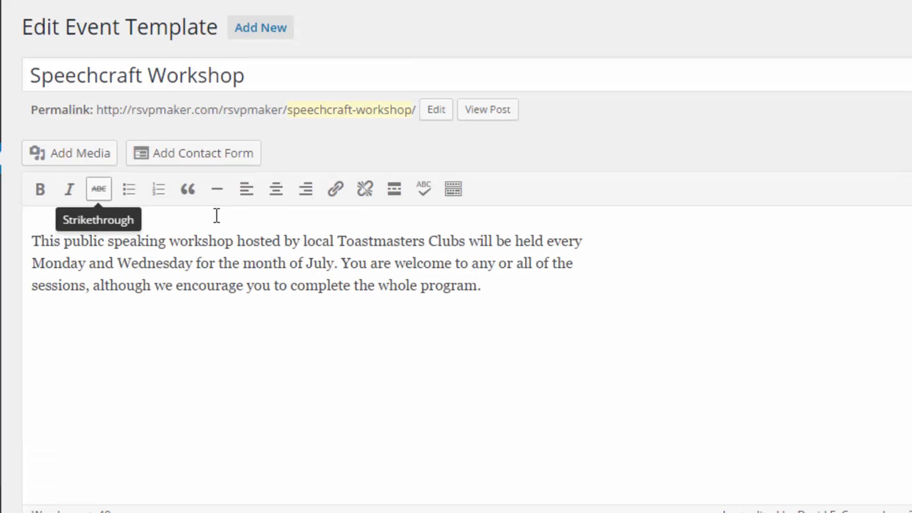
{"action": "left_click", "coordinate": [563, 289]}
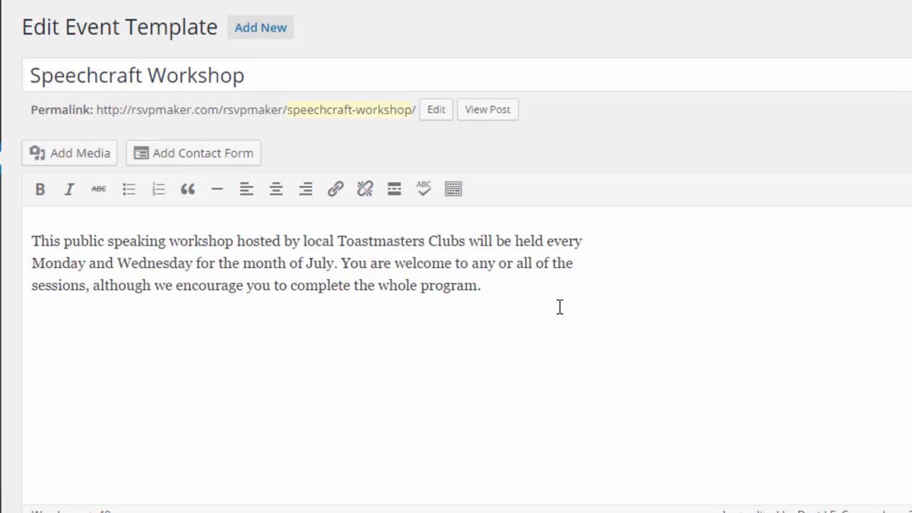
{"action": "key", "text": "Return"}
{"action": "type", "text": "A fee of"}
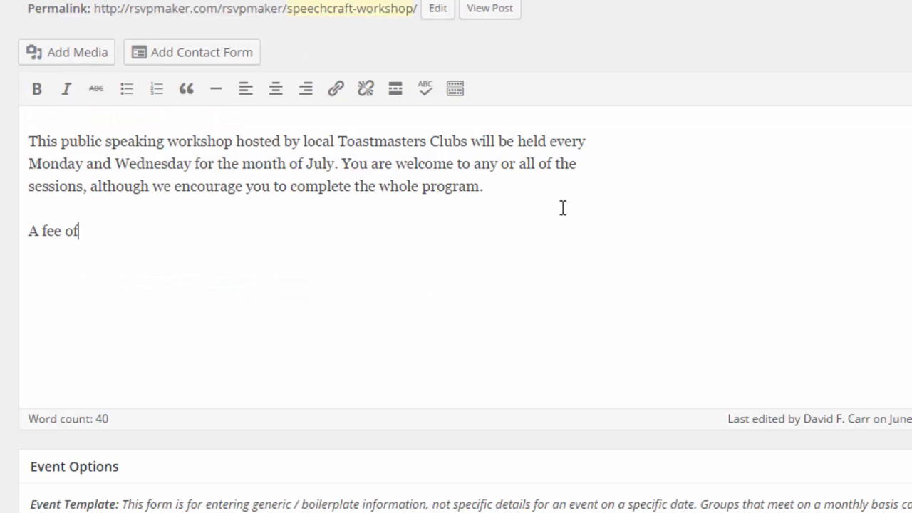
{"action": "type", "text": " $10 will "}
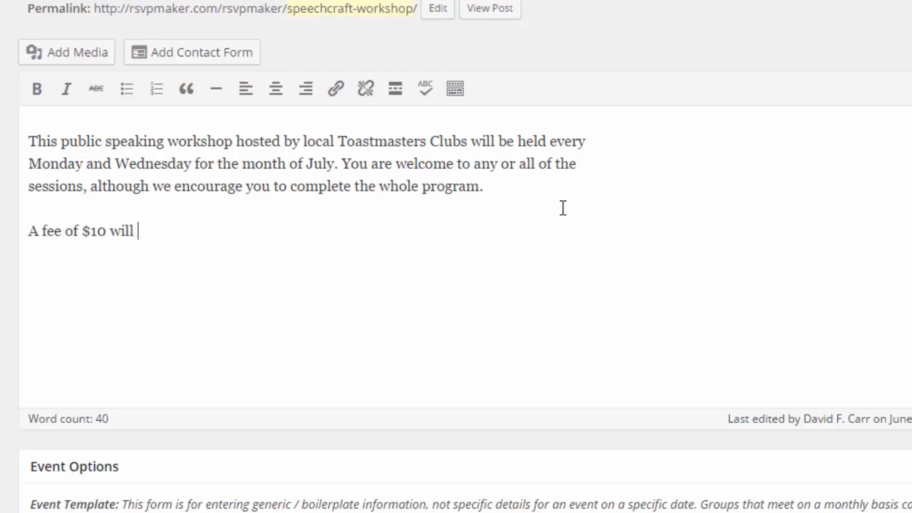
{"action": "type", "text": "be charged "}
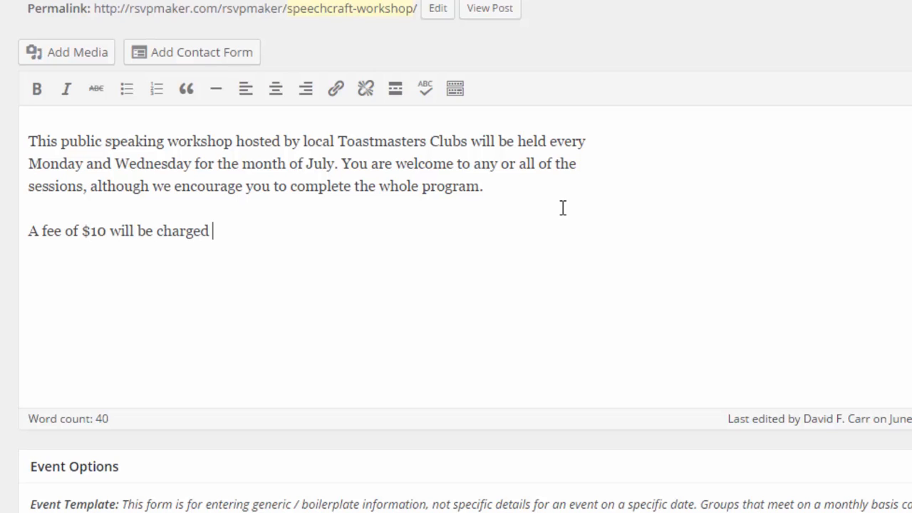
{"action": "type", "text": "at each"}
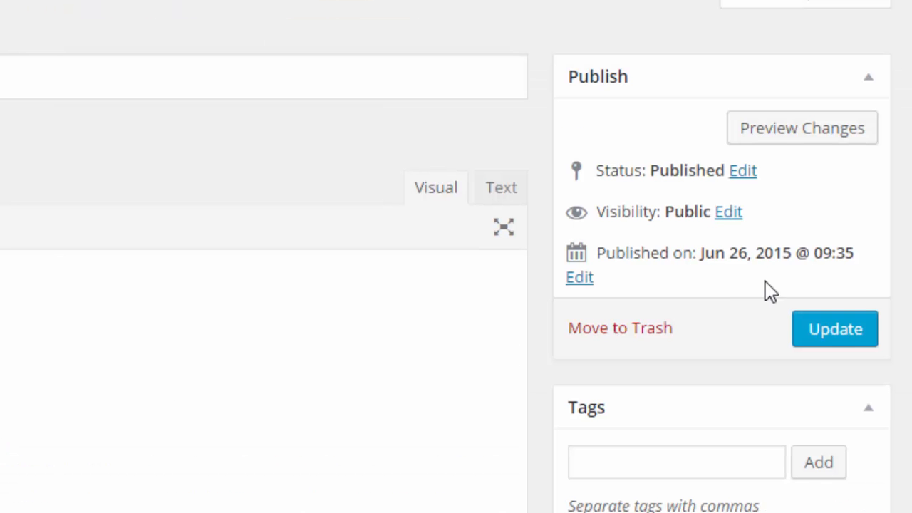
{"action": "left_click", "coordinate": [845, 336]}
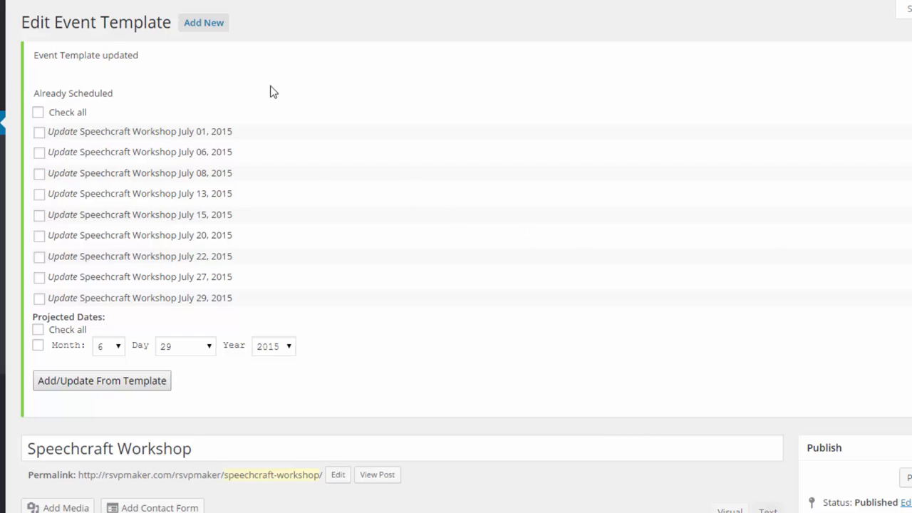
Step: Apply the template changes to all already scheduled Speechcraft Workshop events and review the July 1 event page down to its RSVP form
{"action": "left_click", "coordinate": [39, 114]}
{"action": "left_click", "coordinate": [129, 385]}
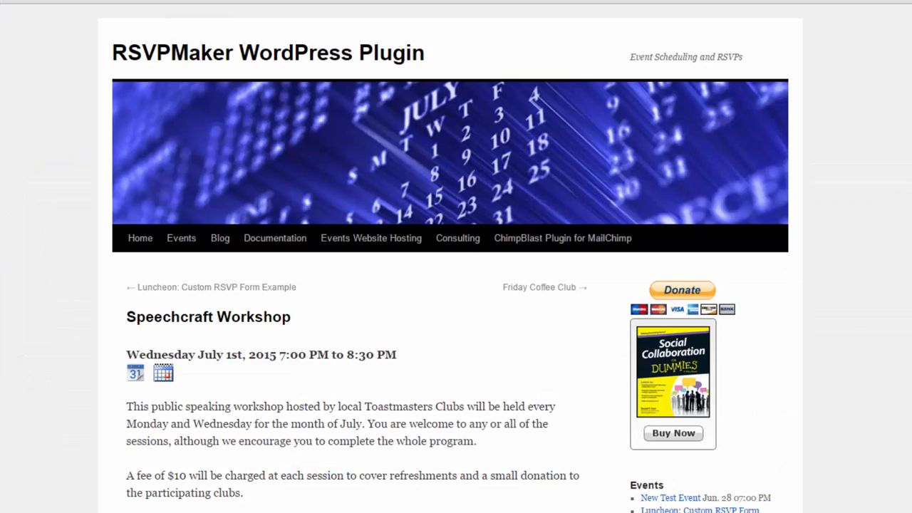
{"action": "scroll", "coordinate": [450, 257], "scroll_direction": "down", "scroll_amount": 5}
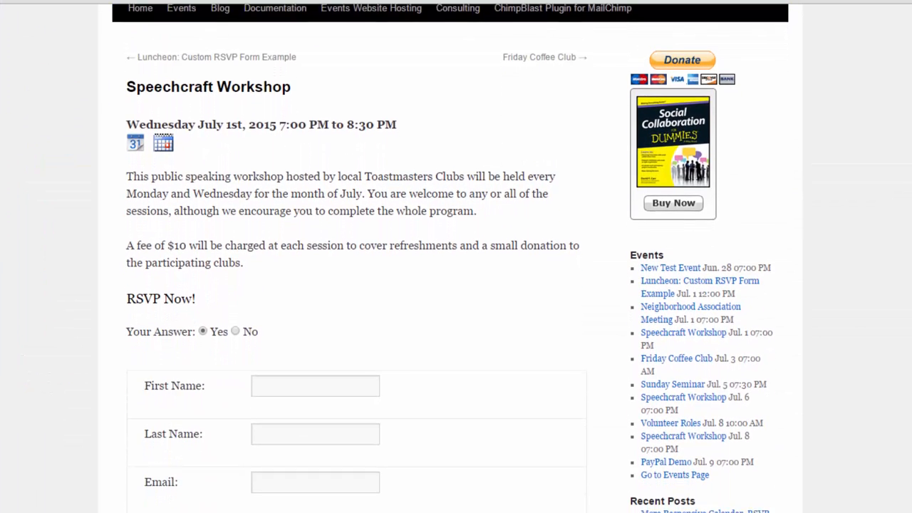
{"action": "scroll", "coordinate": [450, 256], "scroll_direction": "down", "scroll_amount": 3}
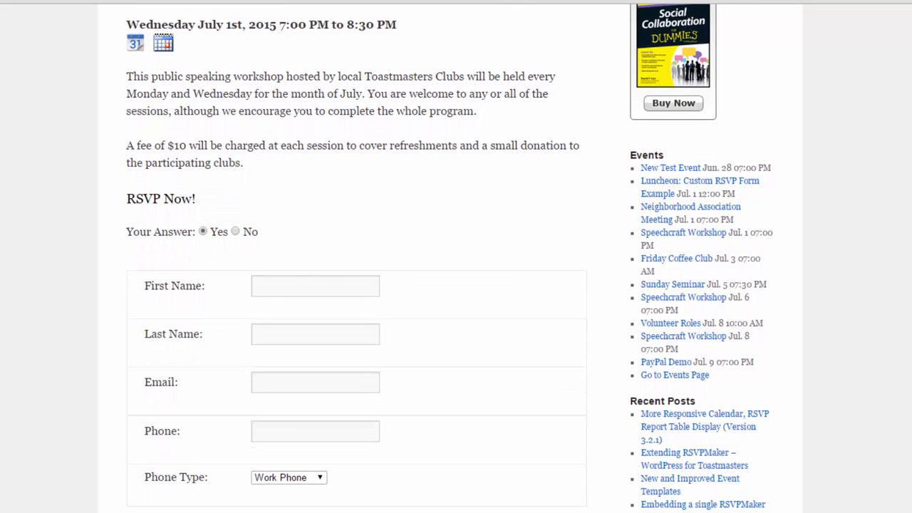
{"action": "scroll", "coordinate": [450, 256], "scroll_direction": "down", "scroll_amount": 1}
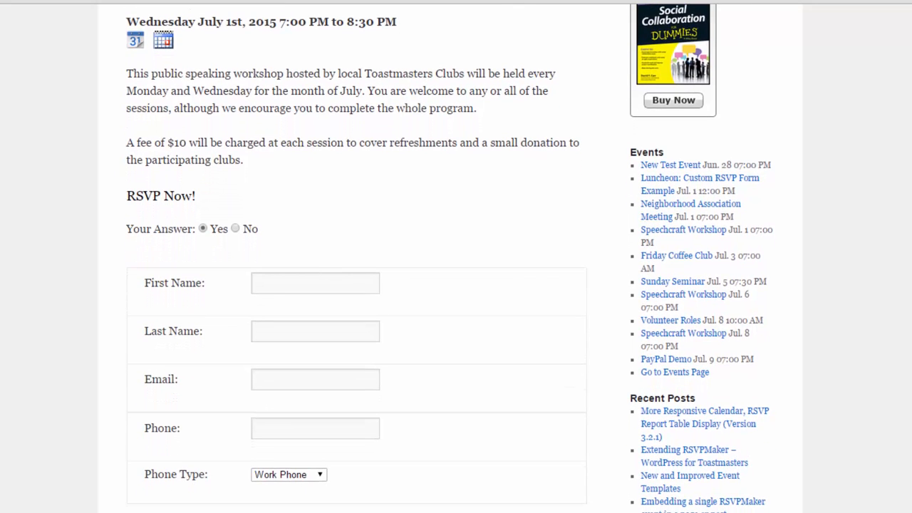